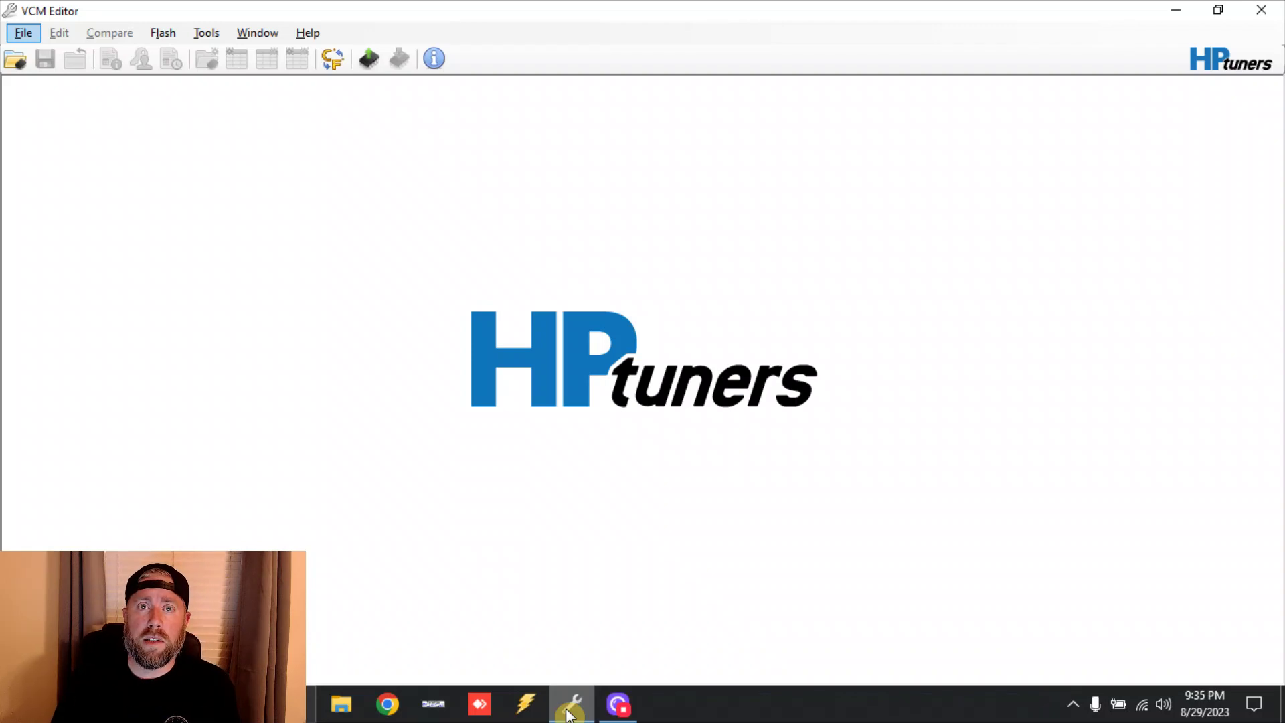
Open the '2013 Silverado 5.3 Stock' tune file from the YouTube Demo folder
left_click(15, 58)
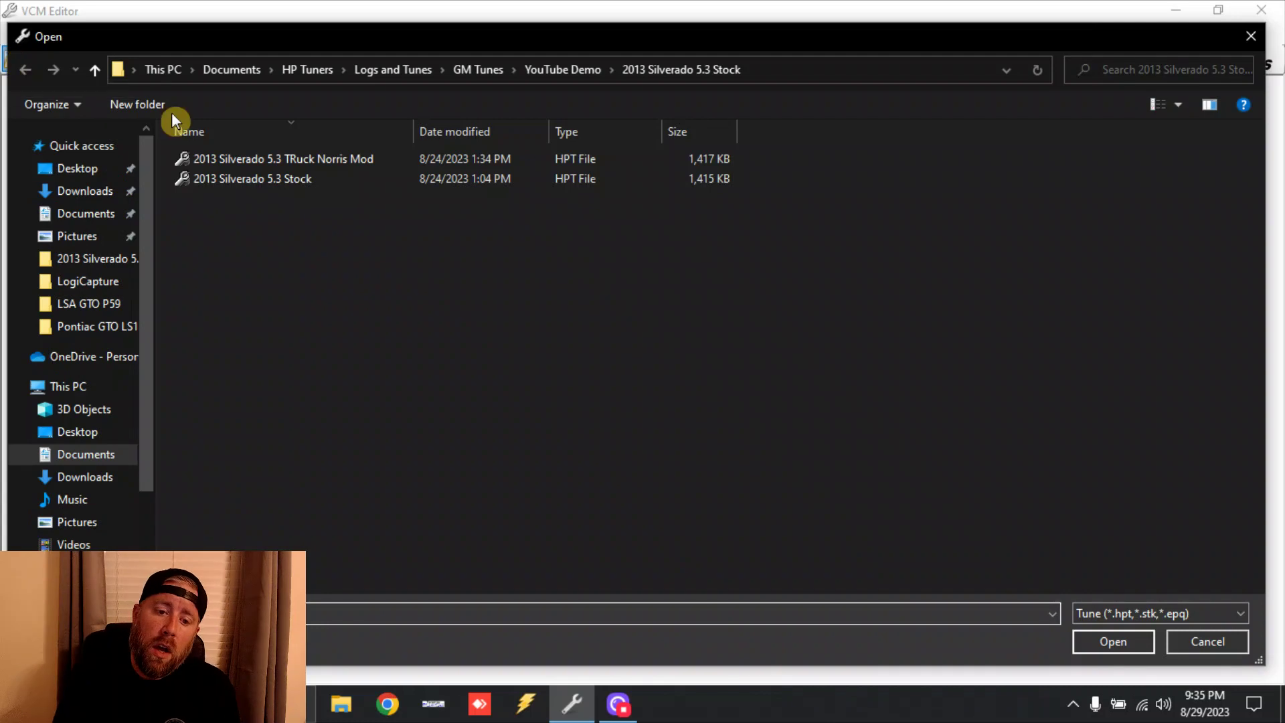
double_click(241, 176)
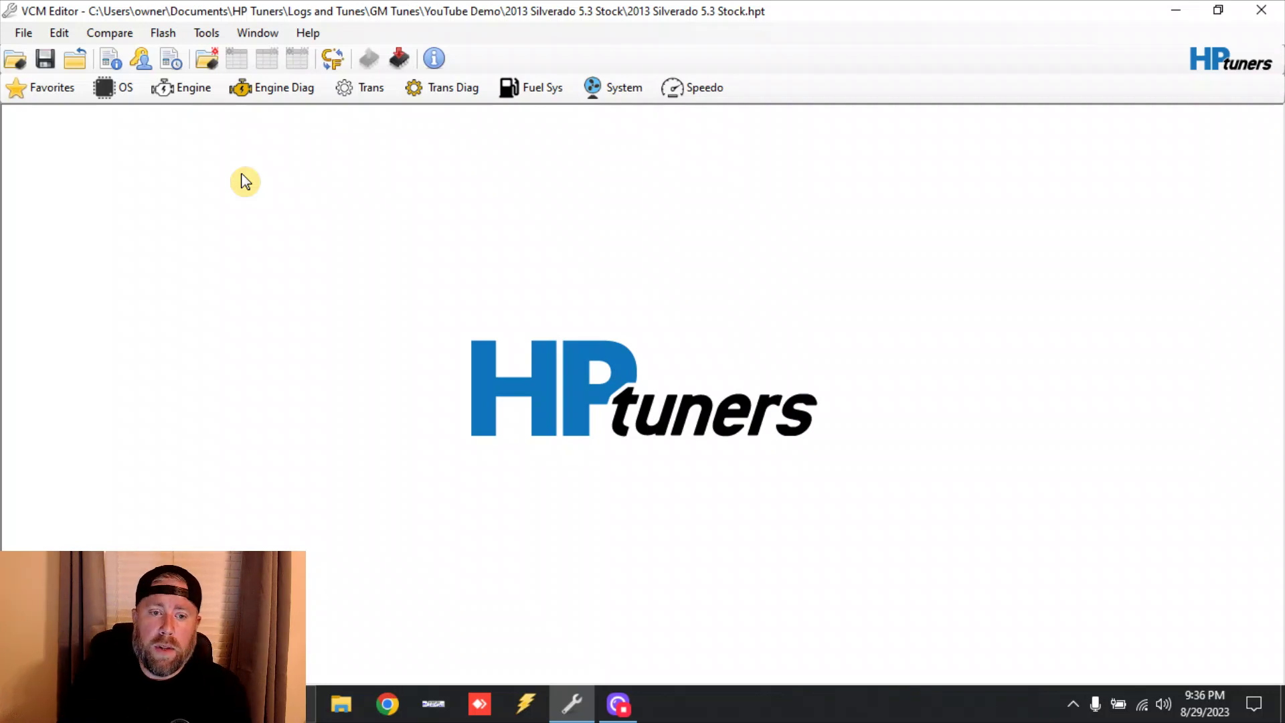
Show the Engine editor's Spark > Advance page with the High and Low Octane base tables
left_click(178, 90)
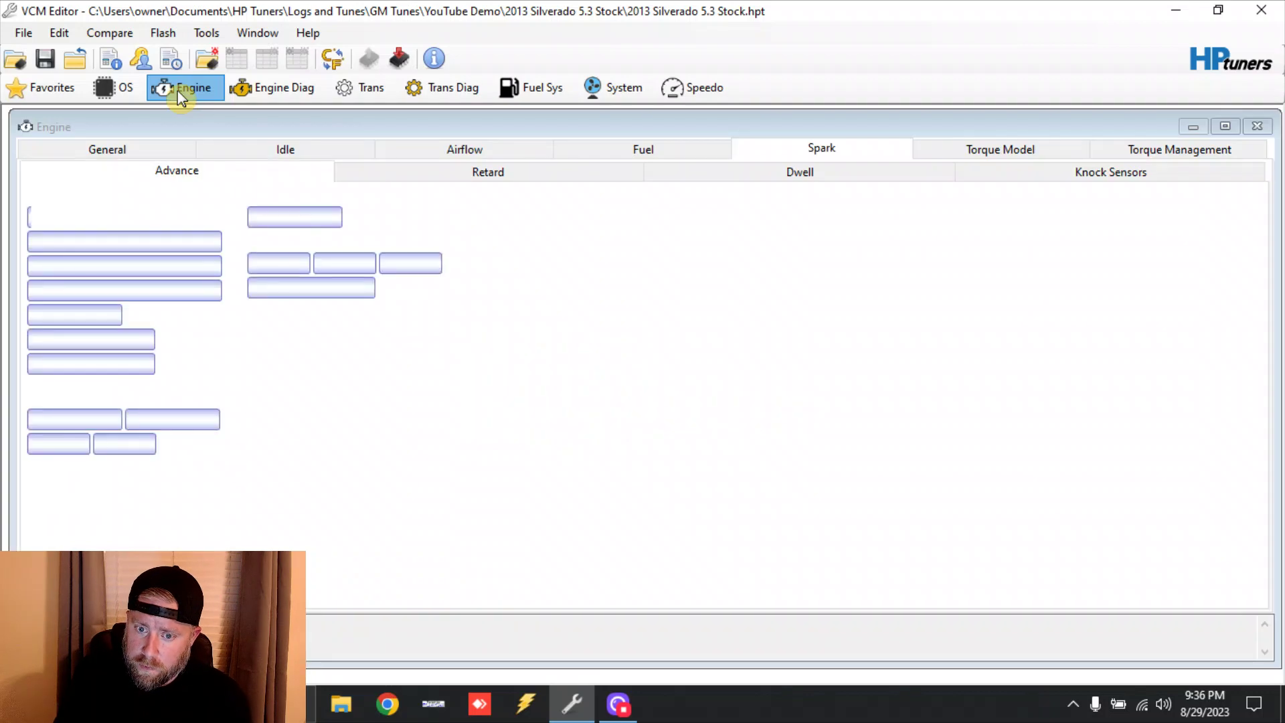
left_click(201, 176)
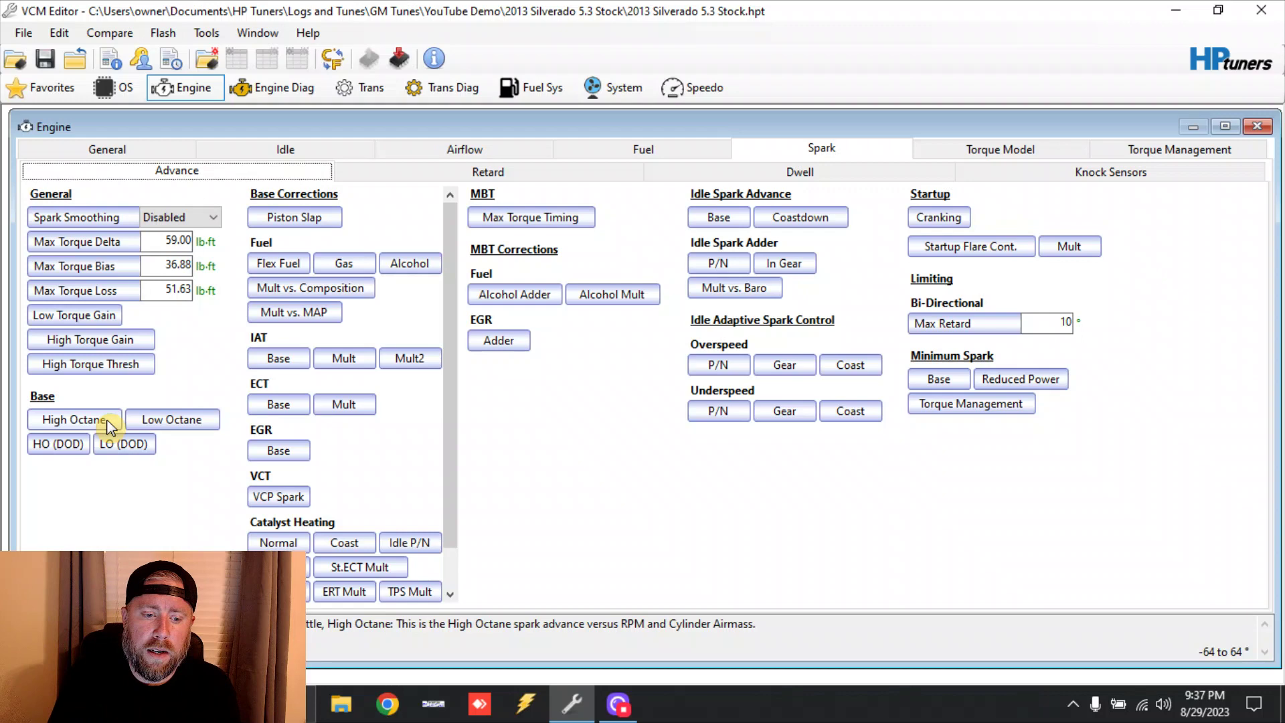
Open the High Octane main spark table, narrowing its window and moving it right
left_click(111, 426)
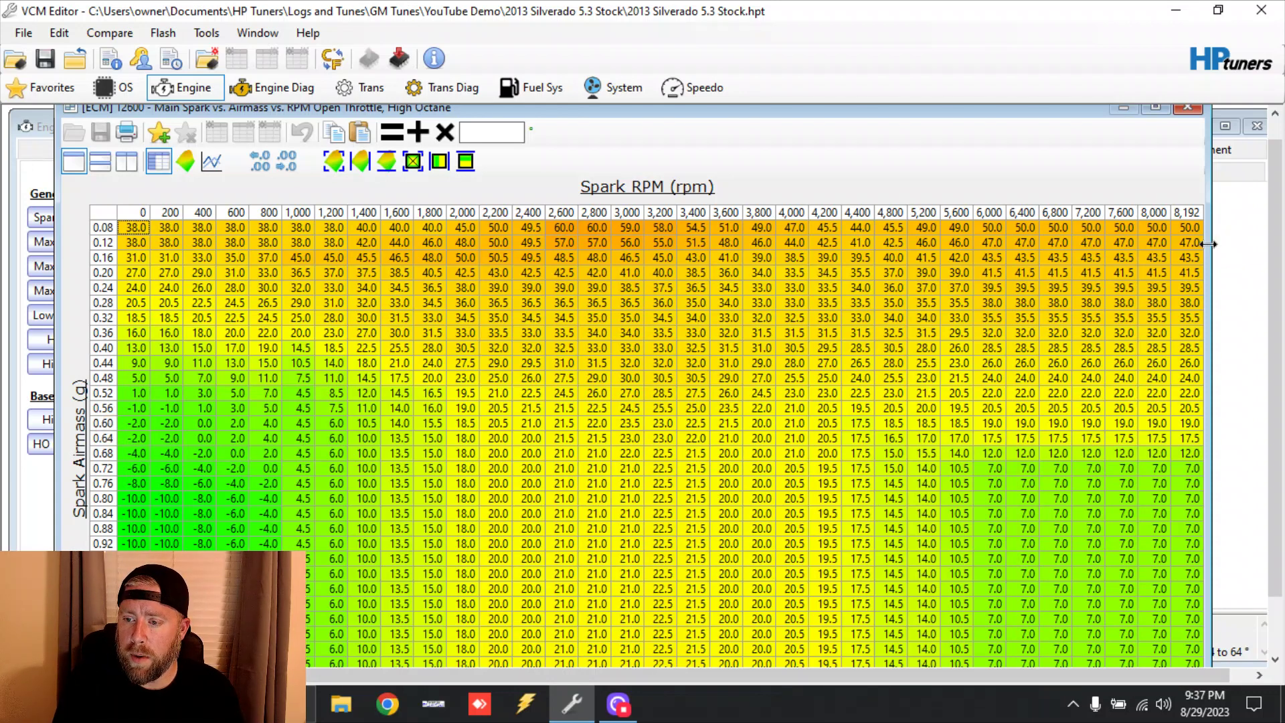
left_click_drag(1209, 244, 716, 250)
left_click_drag(455, 116, 993, 142)
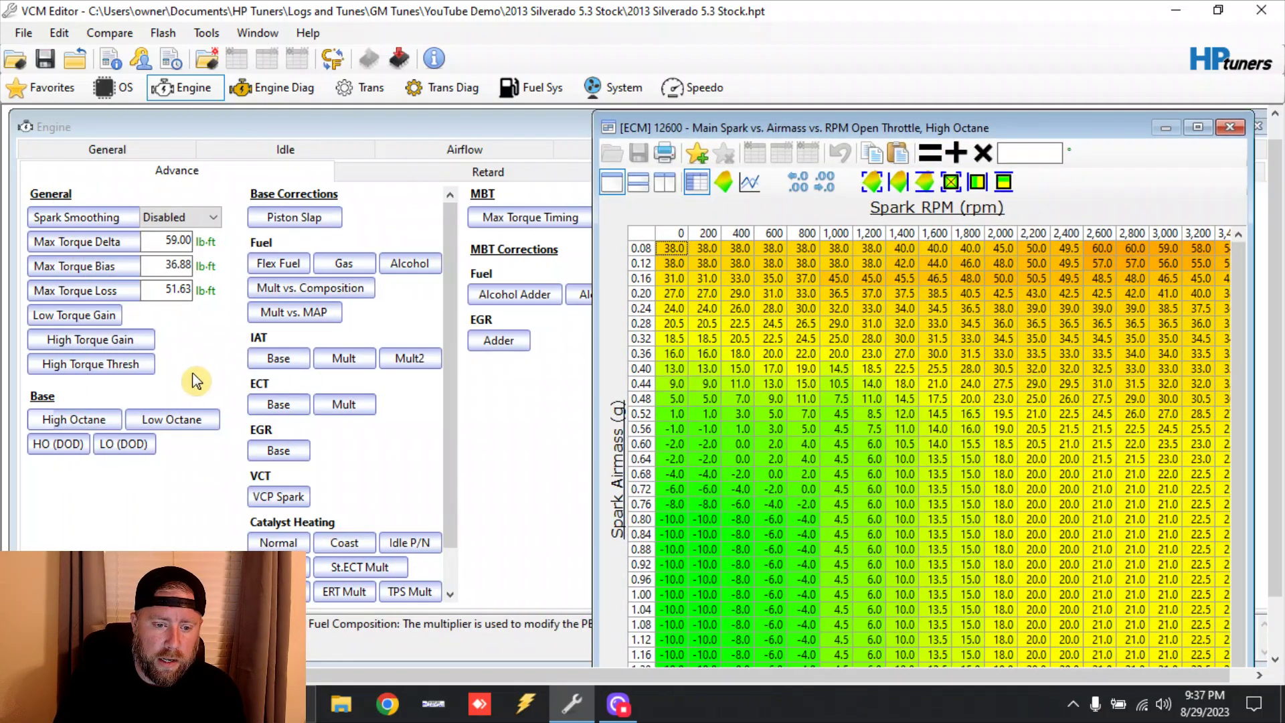
Open the Low Octane main spark table, narrowing and repositioning its window
left_click(182, 419)
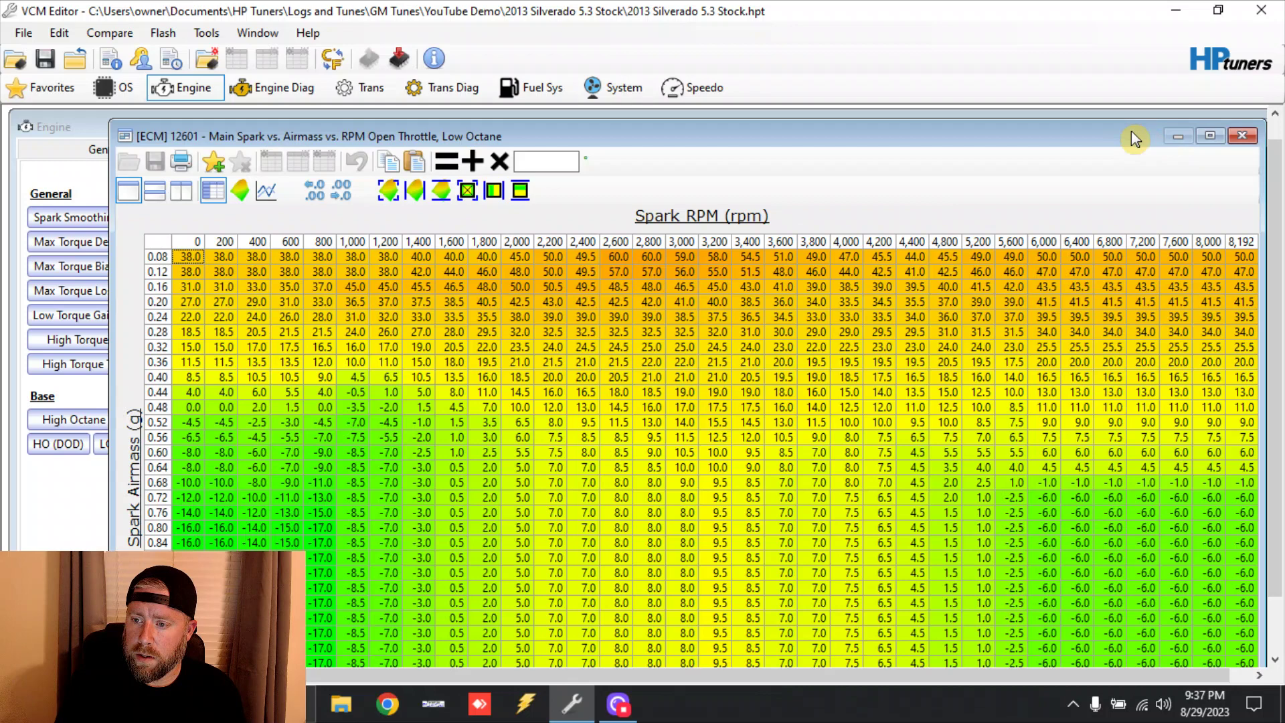
left_click_drag(1112, 137, 1015, 131)
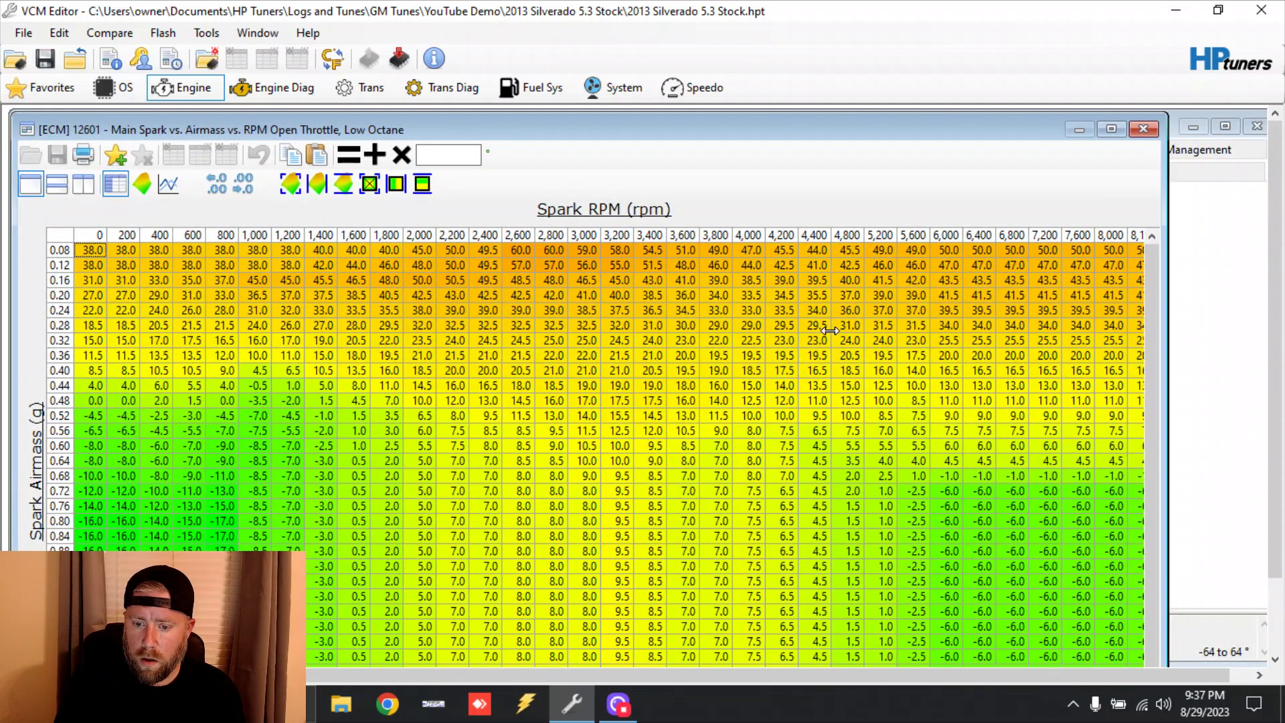
left_click_drag(830, 330, 770, 331)
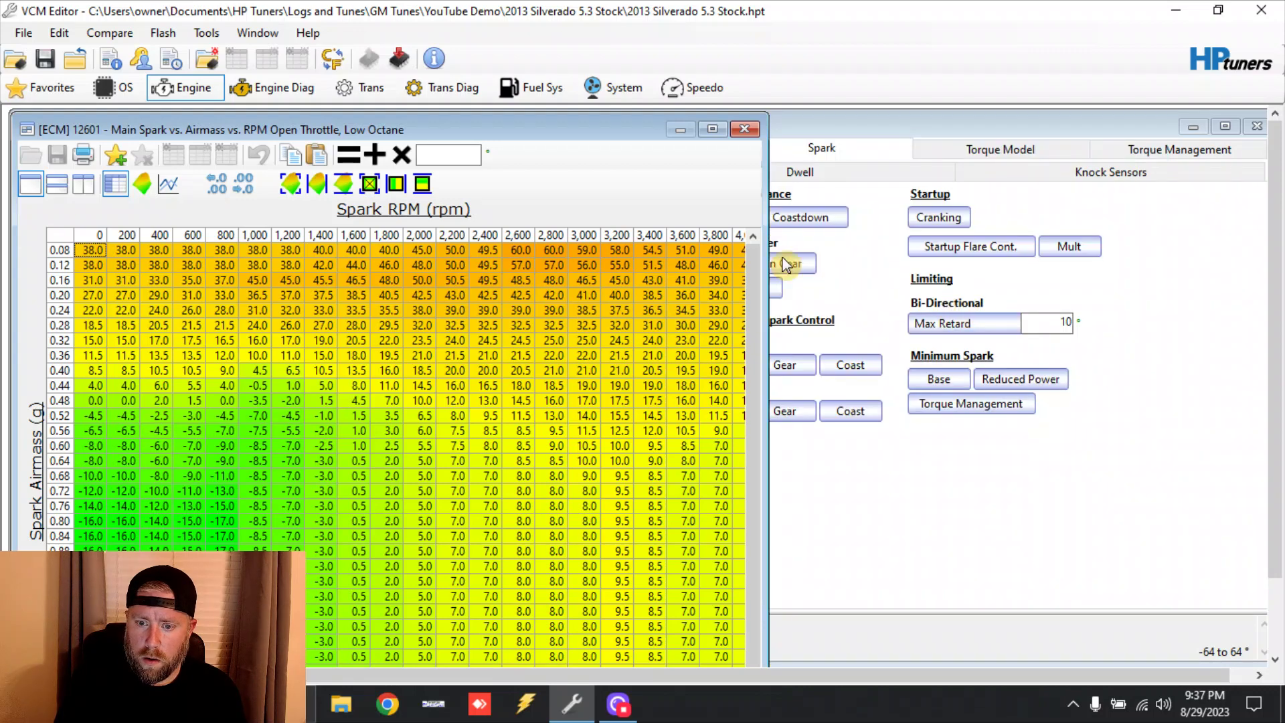
left_click_drag(601, 127, 1114, 122)
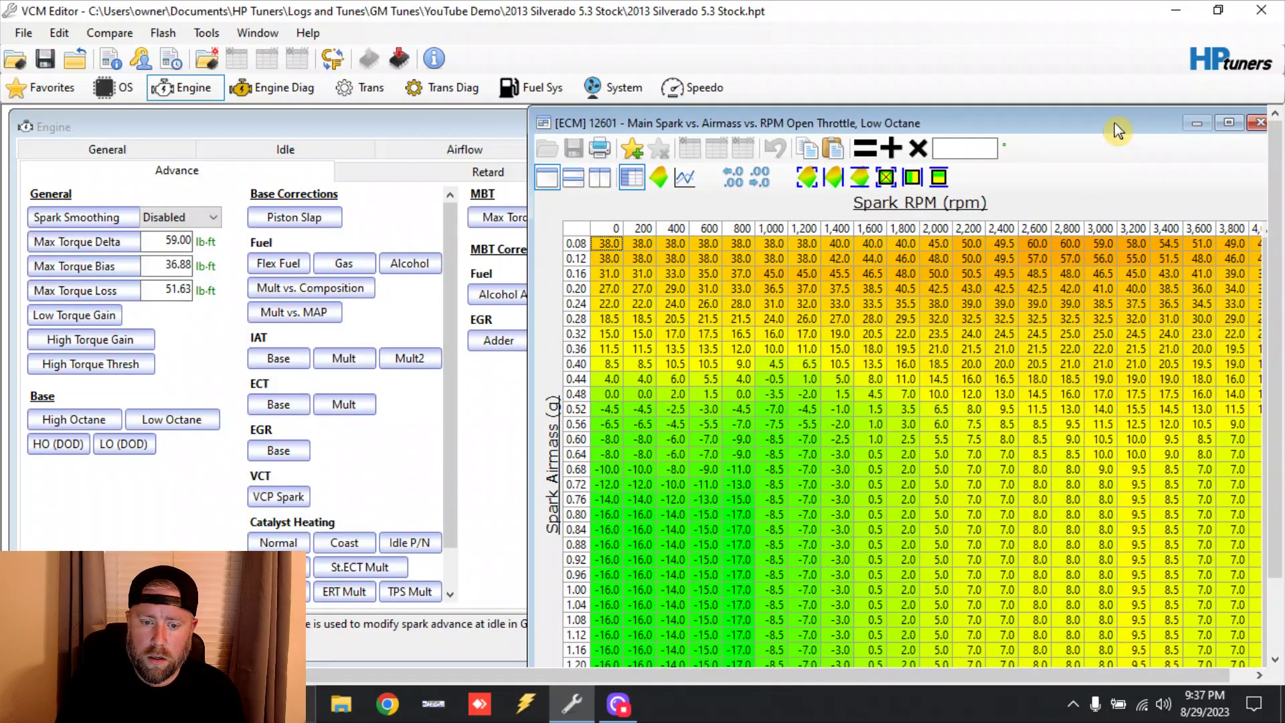
Arrange both spark tables side by side, with Low Octane in front
left_click(481, 401)
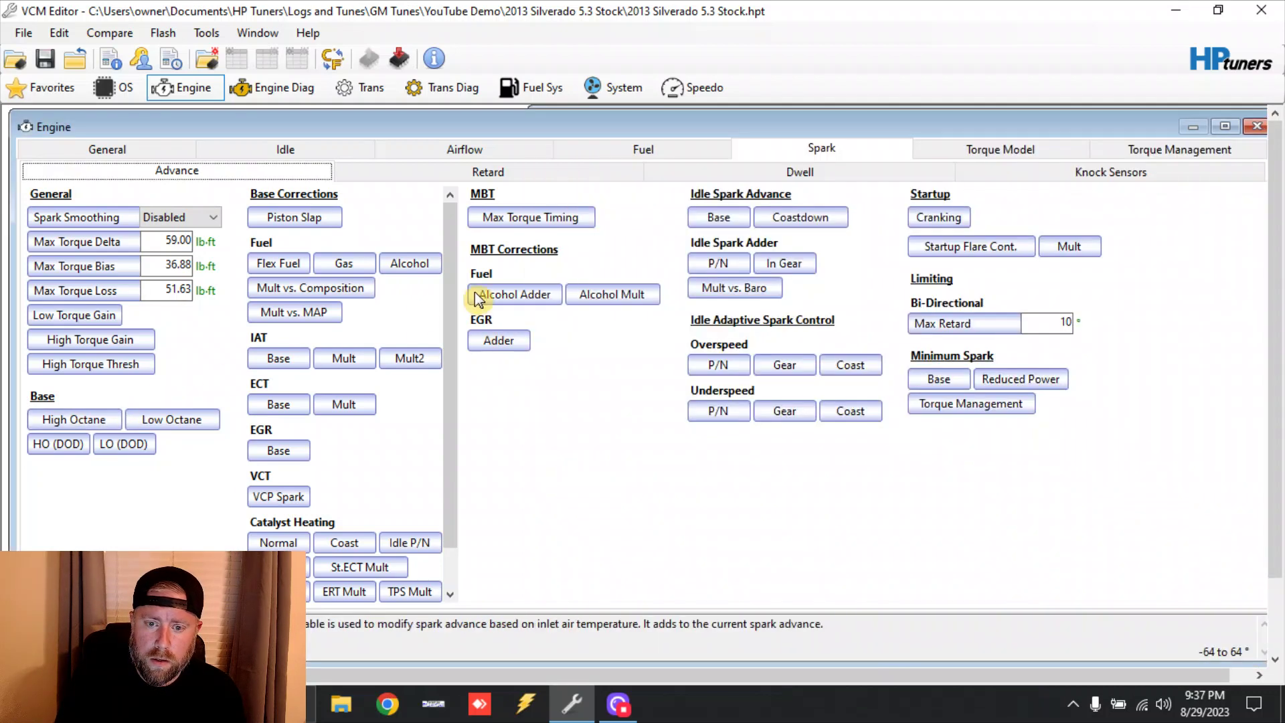
left_click(617, 109)
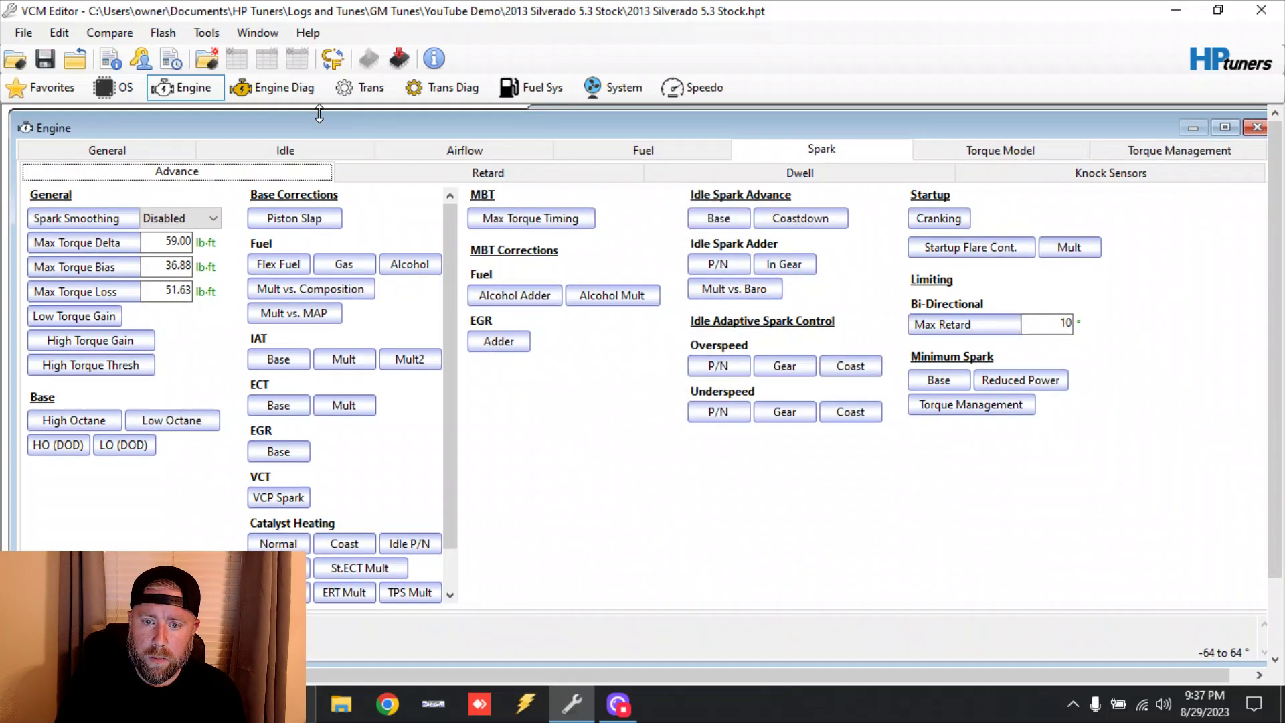
left_click_drag(546, 108, 546, 113)
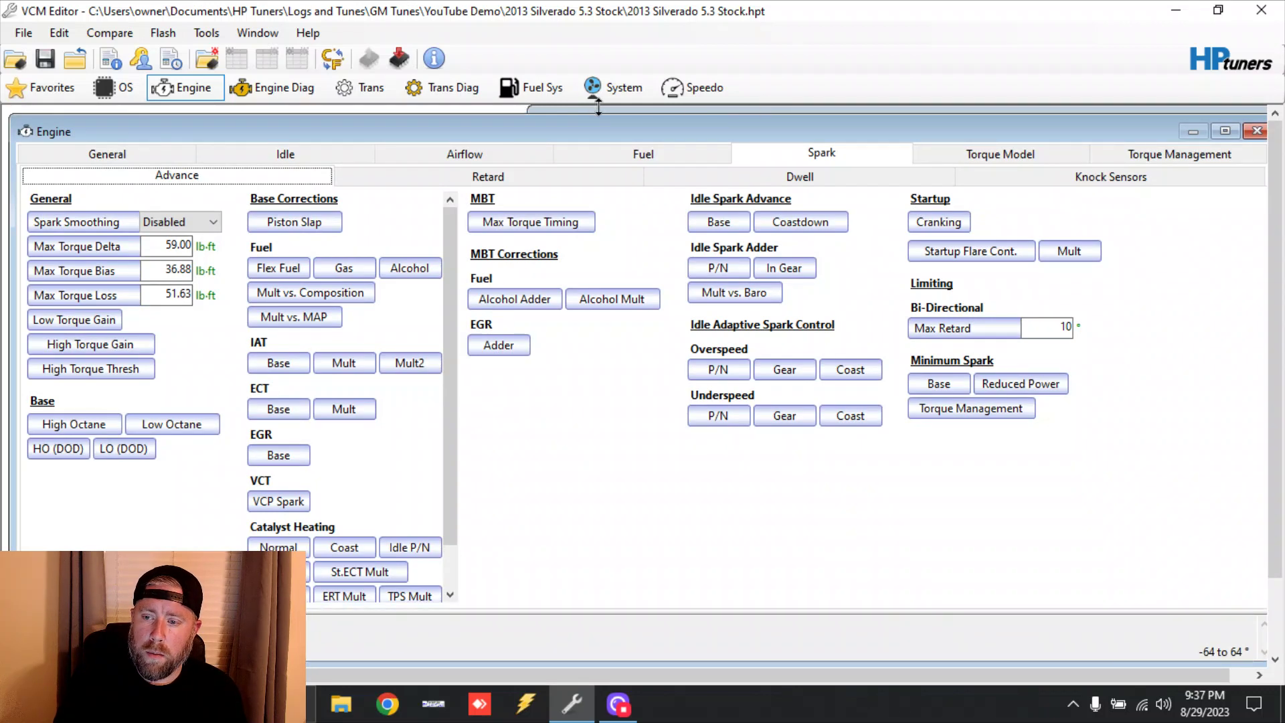
left_click(762, 109)
left_click_drag(896, 127, 357, 103)
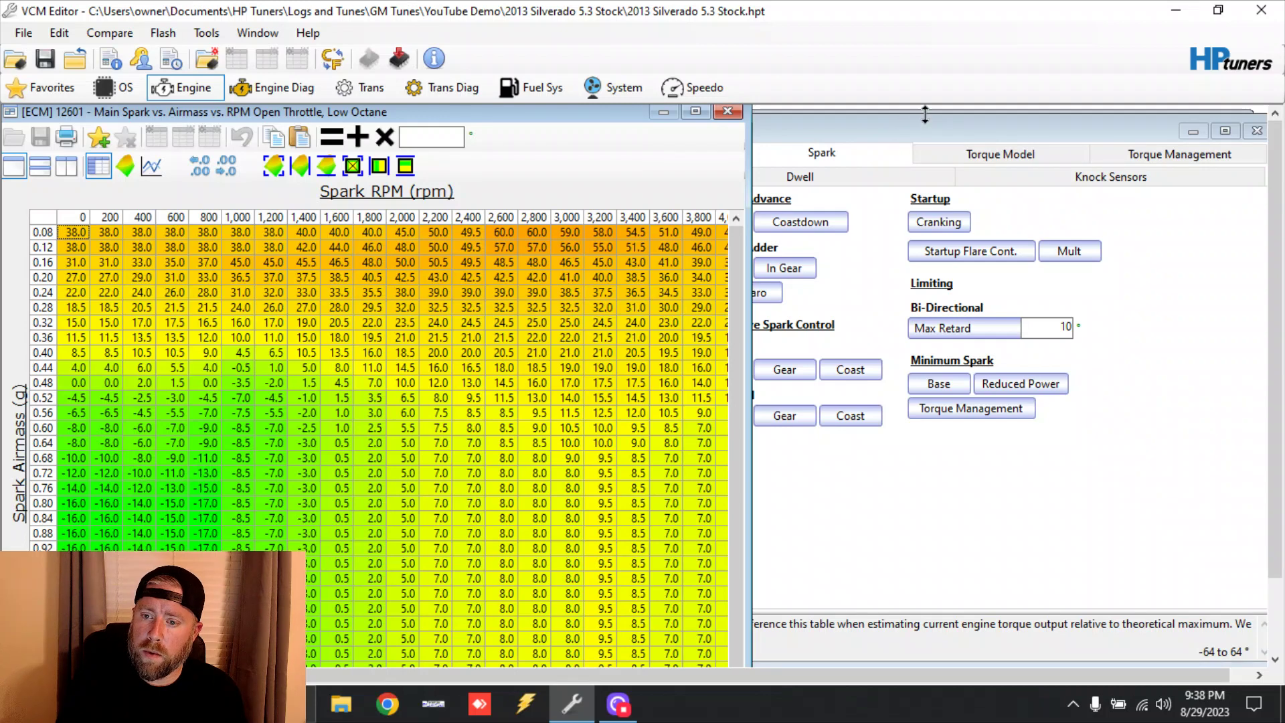
left_click(925, 115)
left_click(922, 110)
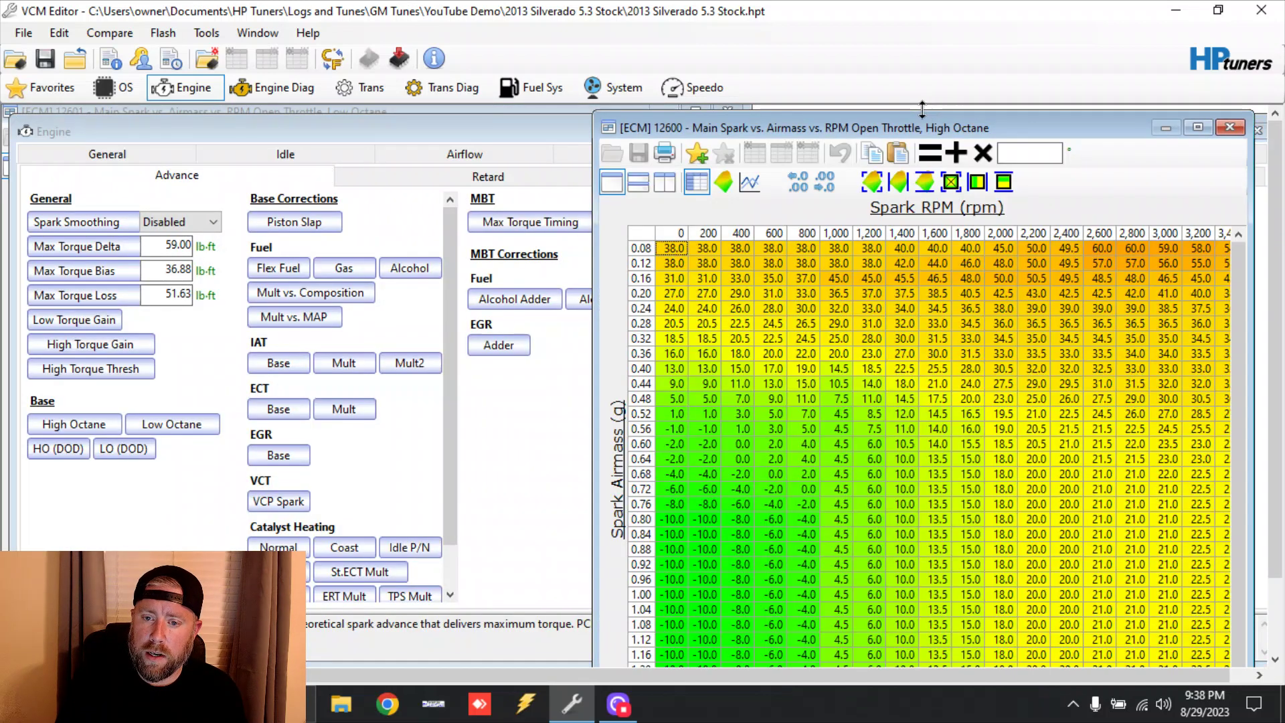
left_click_drag(922, 108, 948, 104)
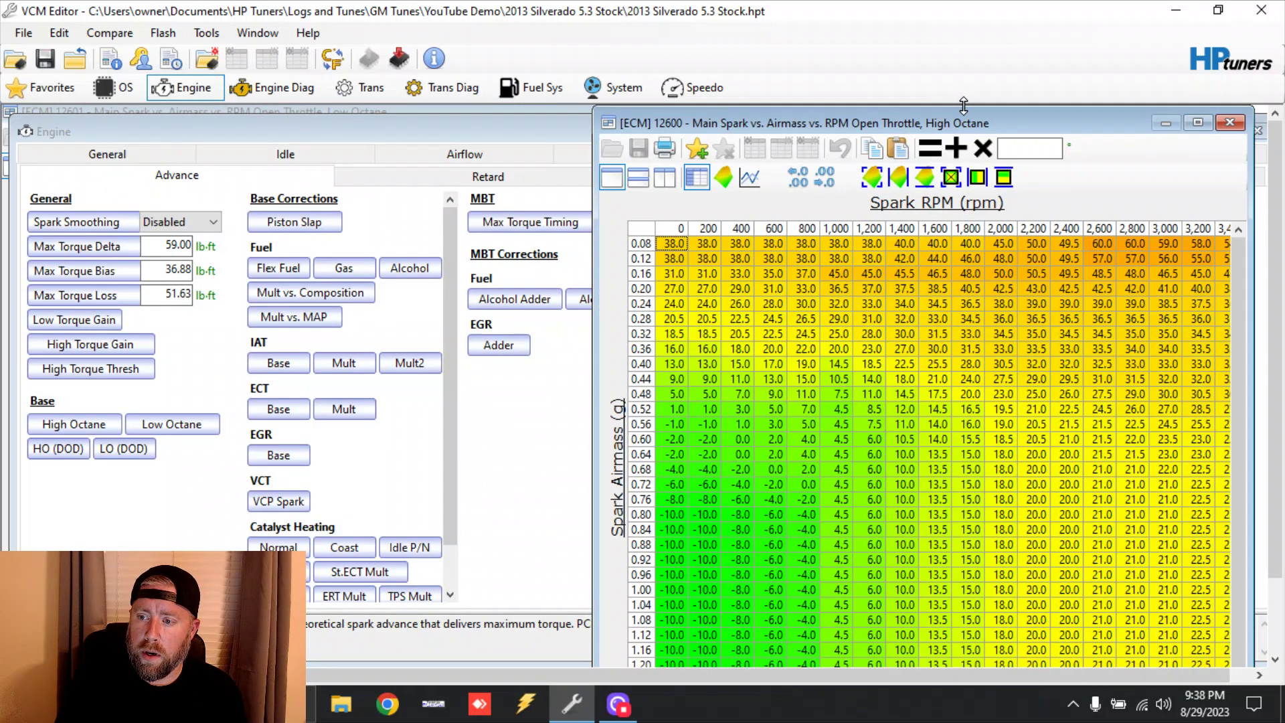
left_click(444, 111)
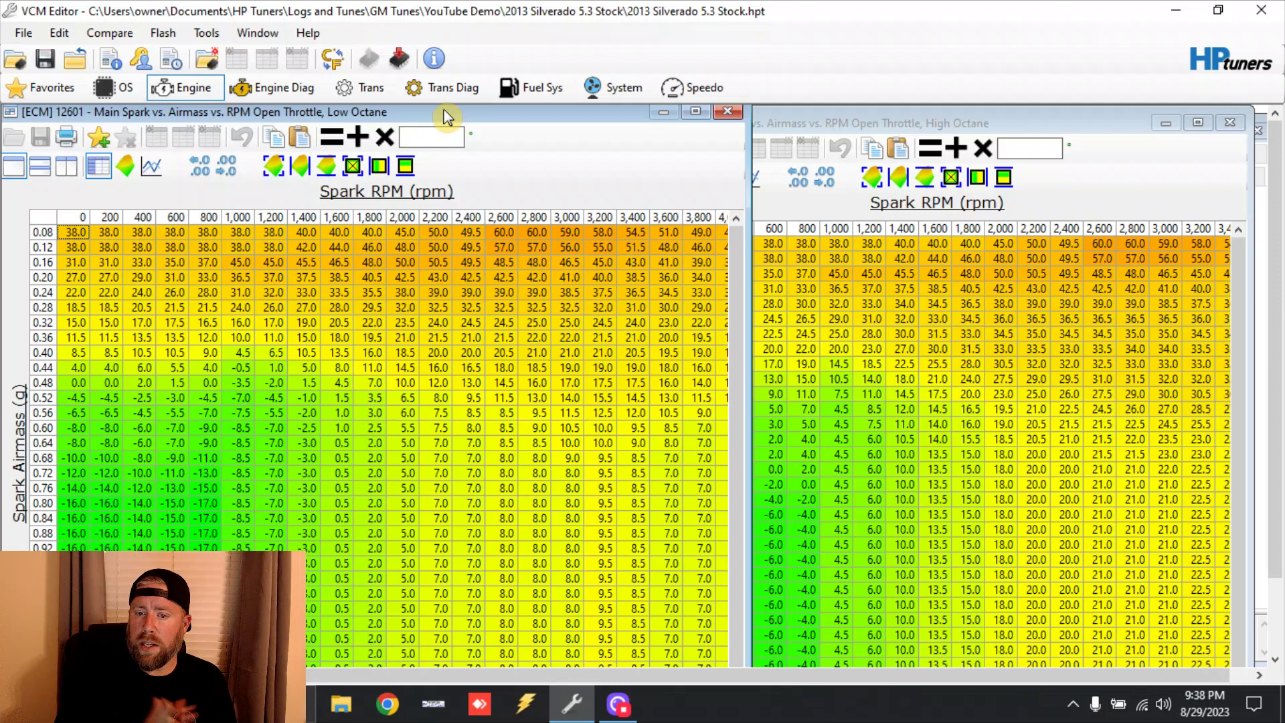
Select the Low Octane table's 3,200 rpm column, reading 58.0 down to 9.5
left_click(601, 217)
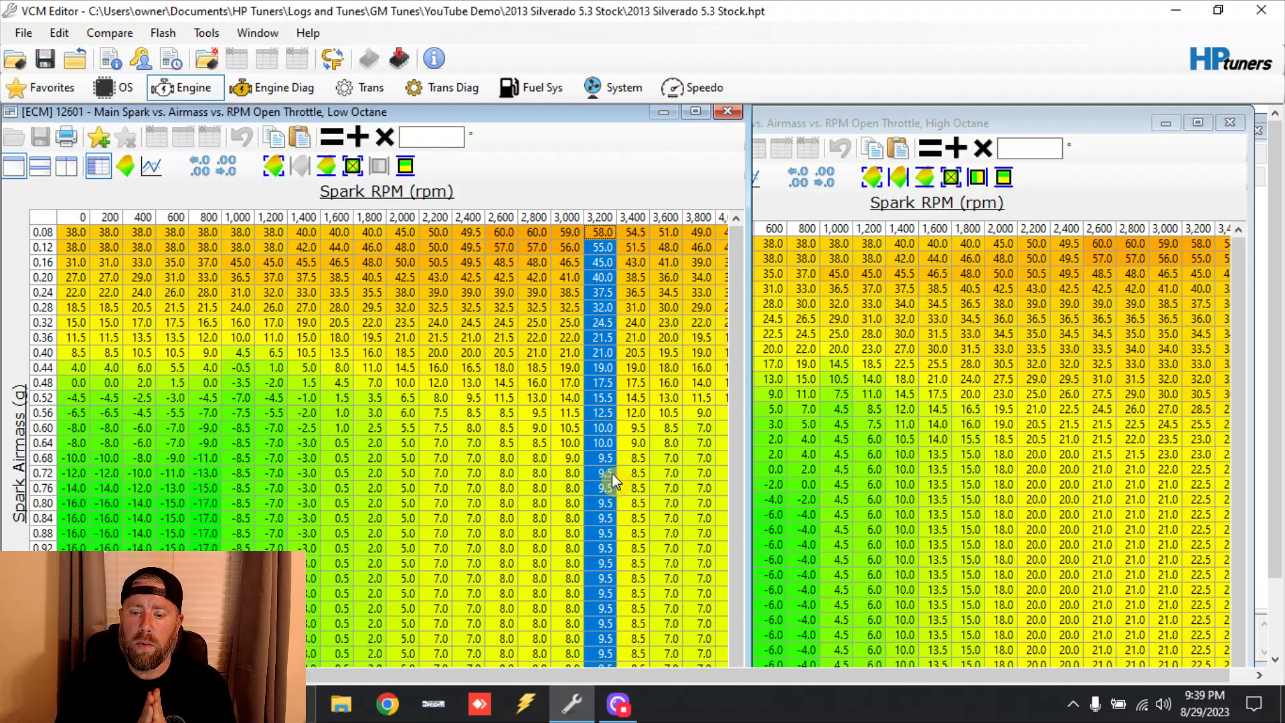
Bring High Octane forward and select its 3,200 rpm column, reading 58.0 down to 22.5
left_click(984, 127)
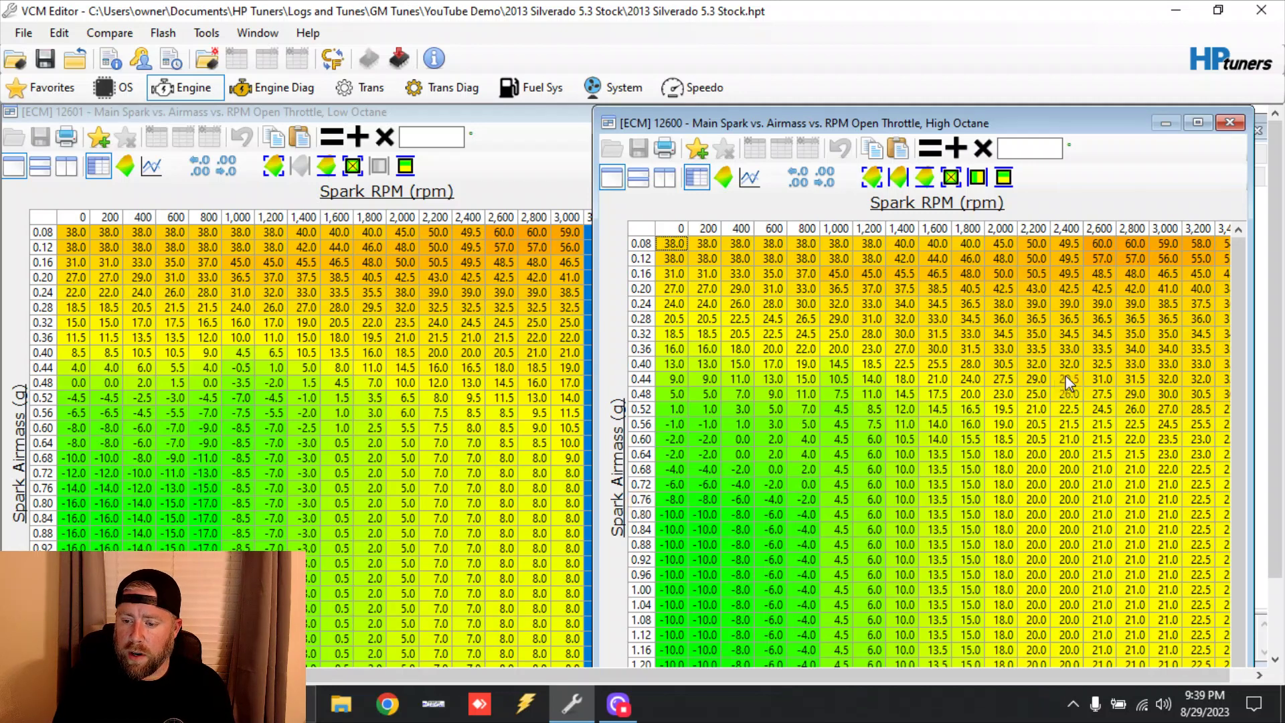
left_click(1189, 232)
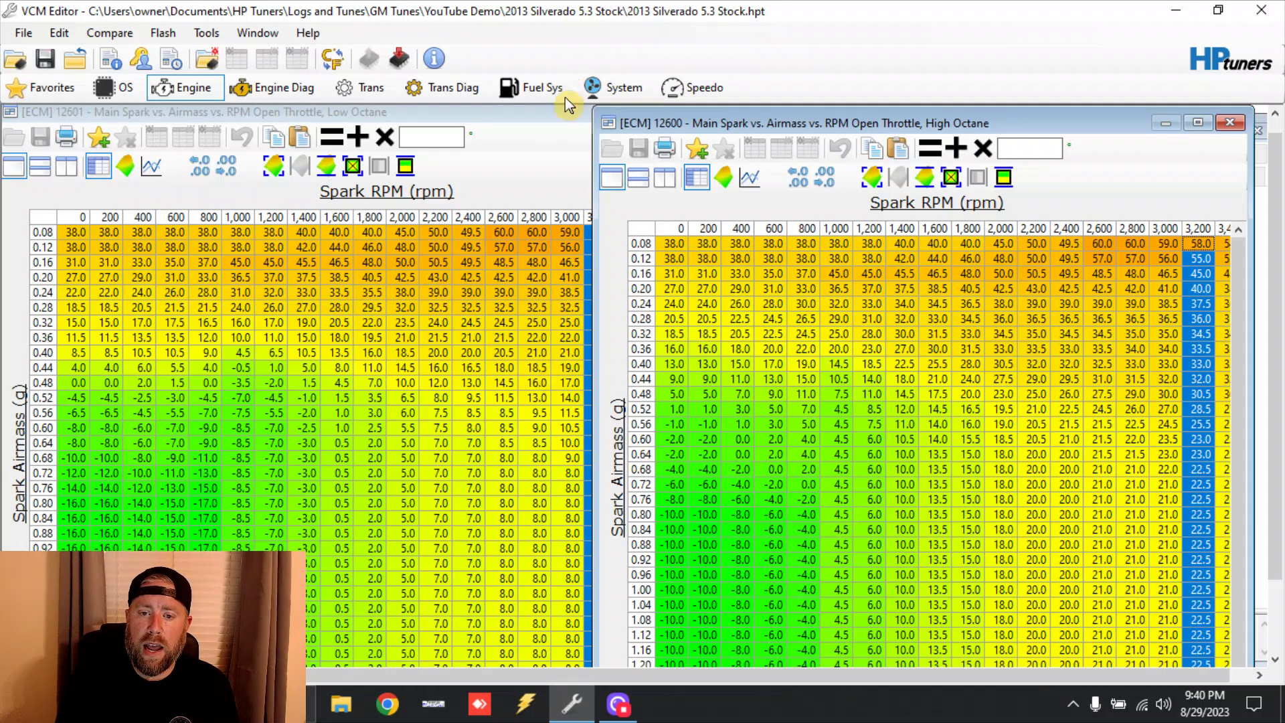
Bring the Low Octane table back in front to compare 9.5° against 22.5°
left_click(563, 114)
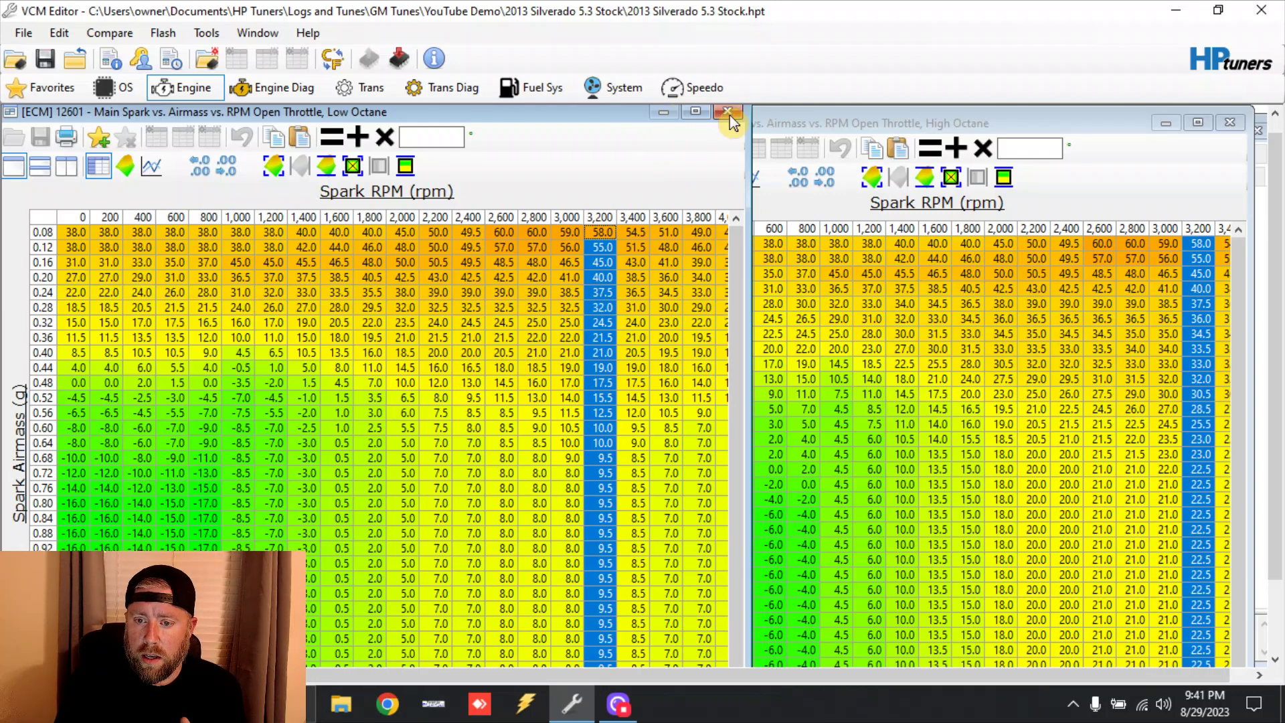
Close both spark tables and show the Knock Sensors > Retard page with Maximum Knock Retard
left_click(1171, 123)
left_click(1258, 129)
left_click(1229, 122)
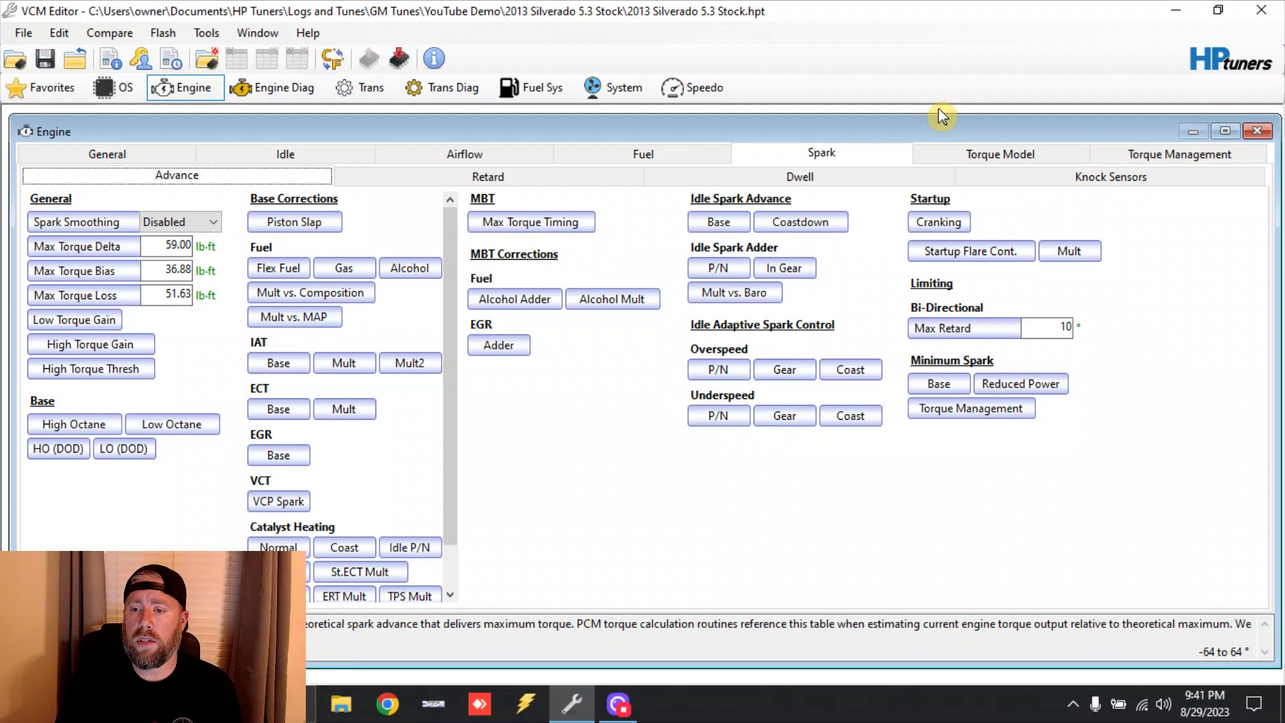
left_click(996, 182)
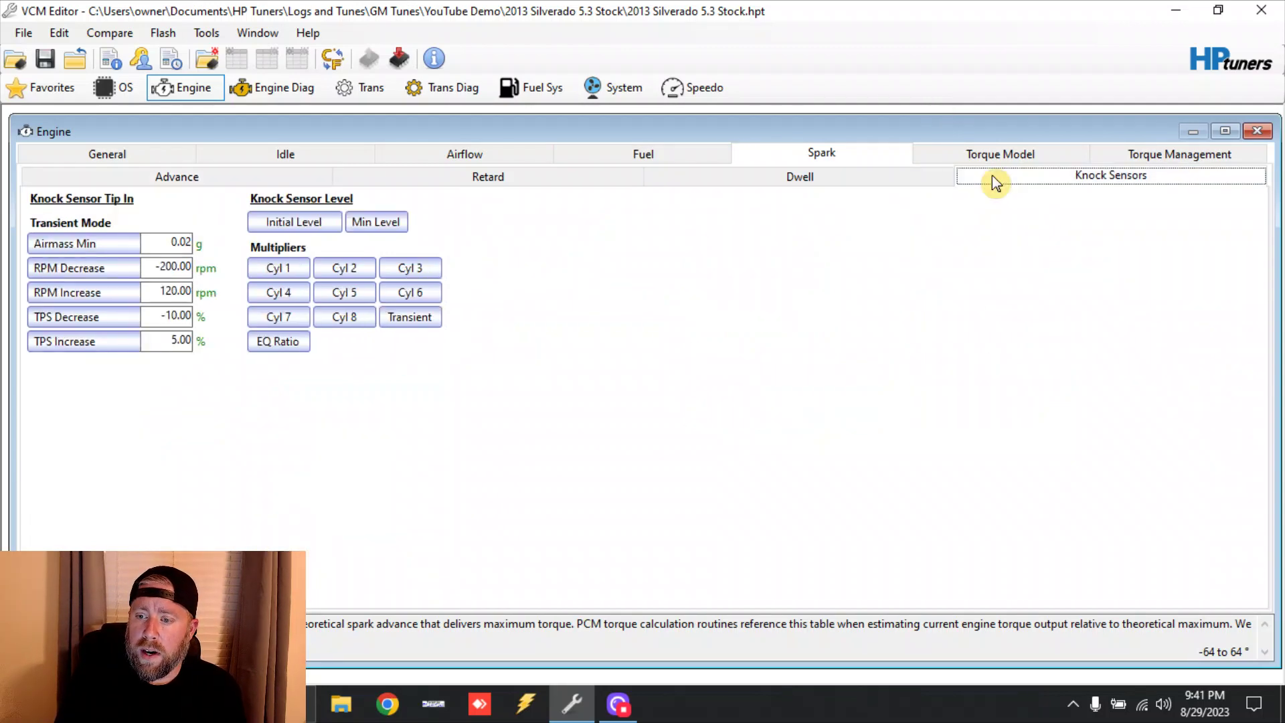
left_click(471, 179)
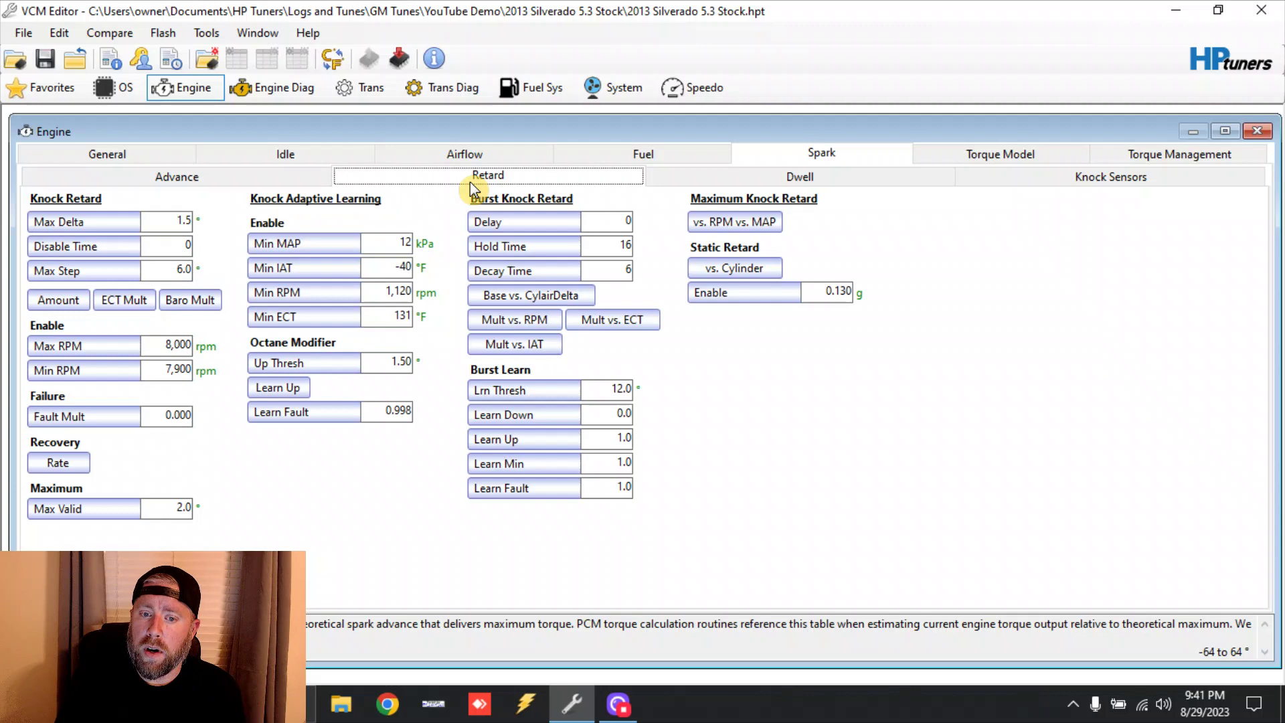
left_click(760, 228)
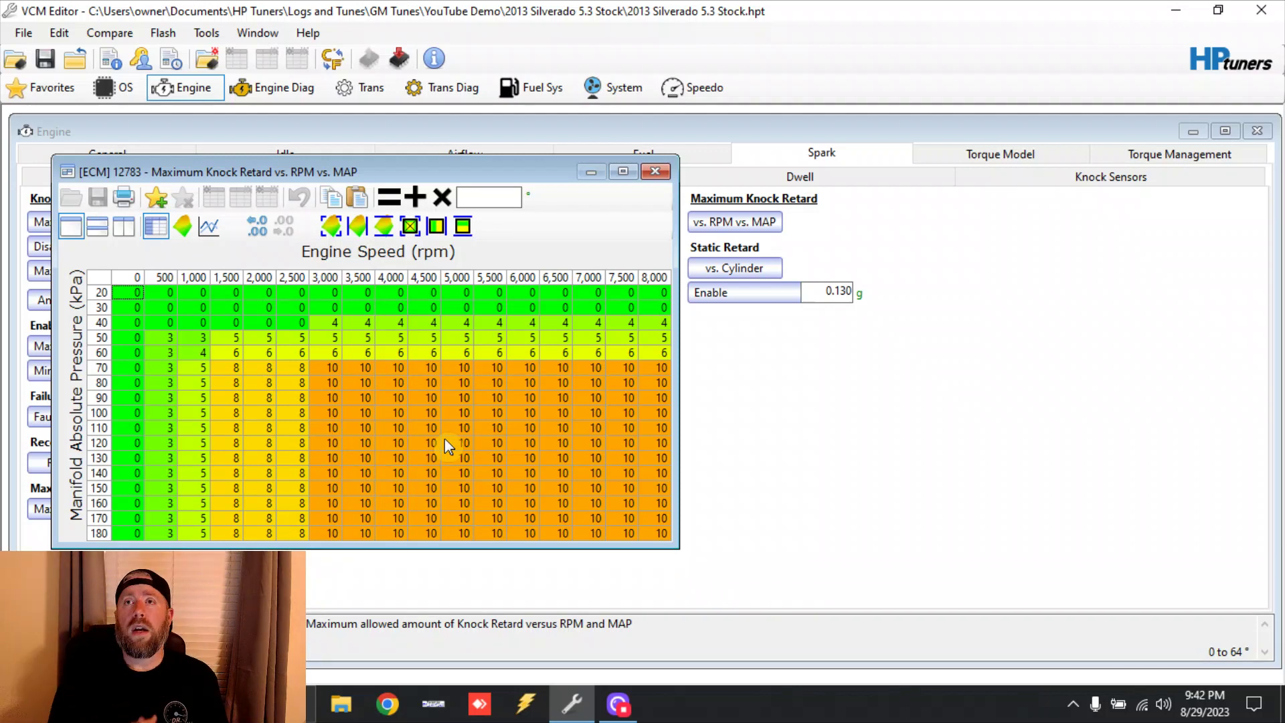
left_click(655, 171)
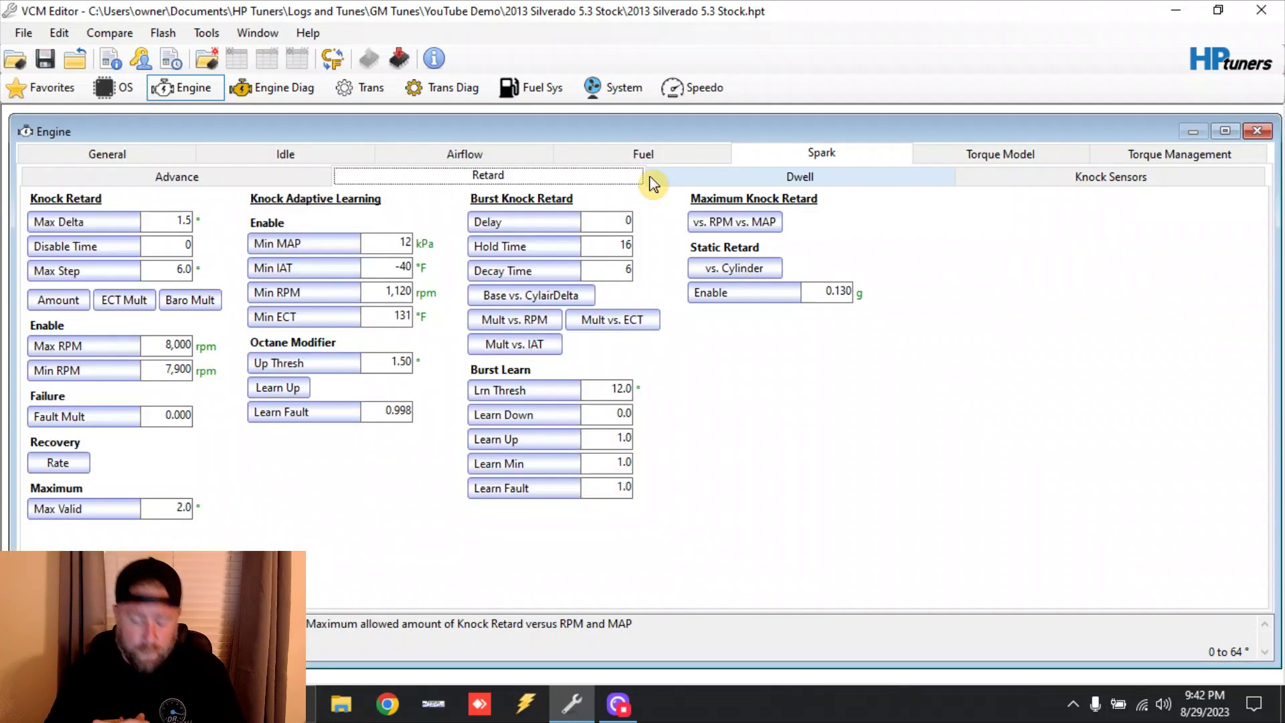